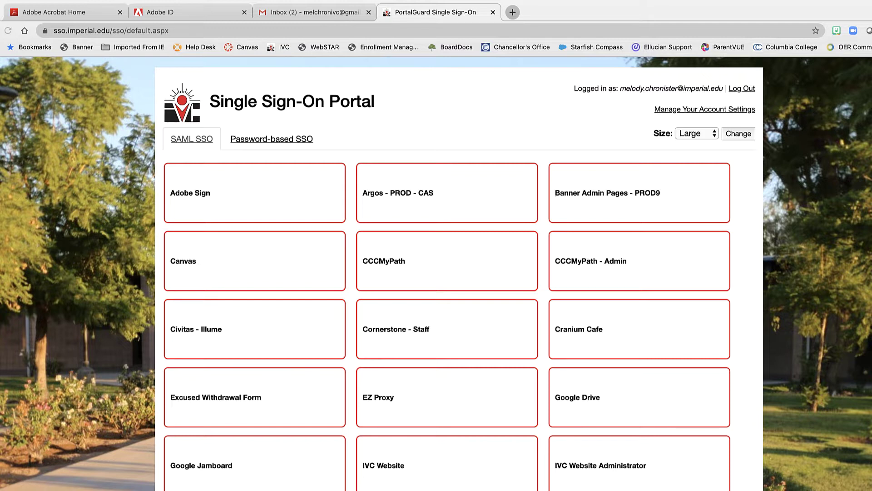
- Load the sso.imperial.edu single sign-on portal in the browser
{"action": "left_click", "coordinate": [291, 32]}
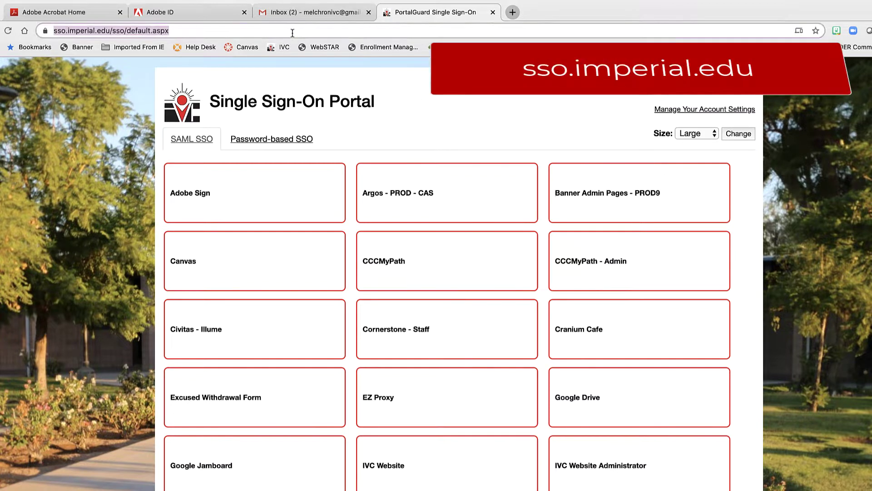
{"action": "type", "text": "sso.imperial.edu"}
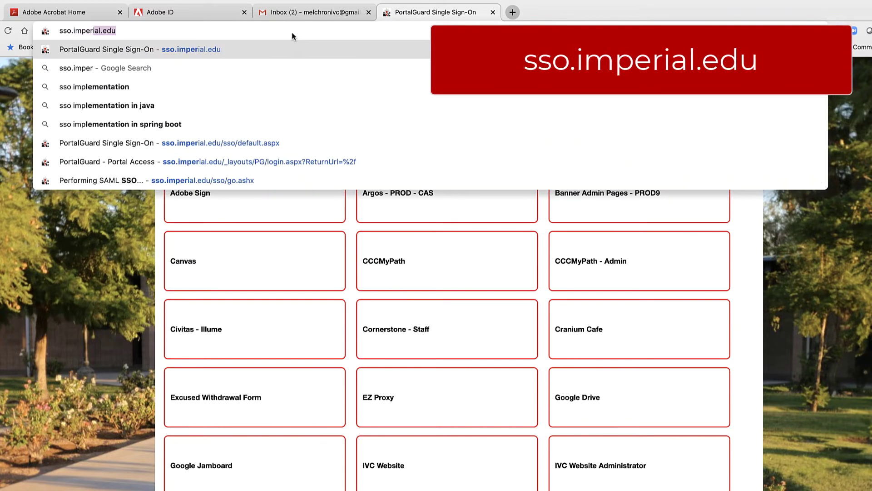
{"action": "key", "text": "Return"}
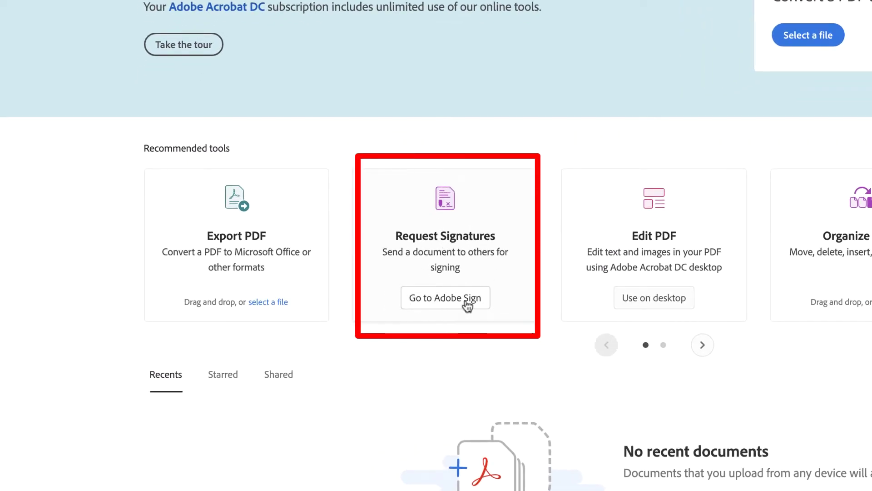
- Go to Adobe Sign from Acrobat's Request Signatures tool
{"action": "left_click", "coordinate": [459, 301]}
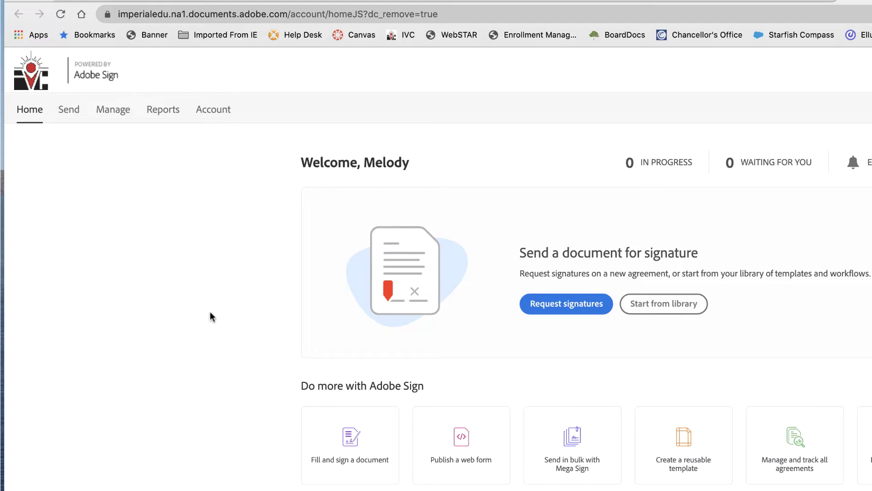
- Compose a new agreement with yourself and the student's email as the two recipients
{"action": "left_click", "coordinate": [69, 112]}
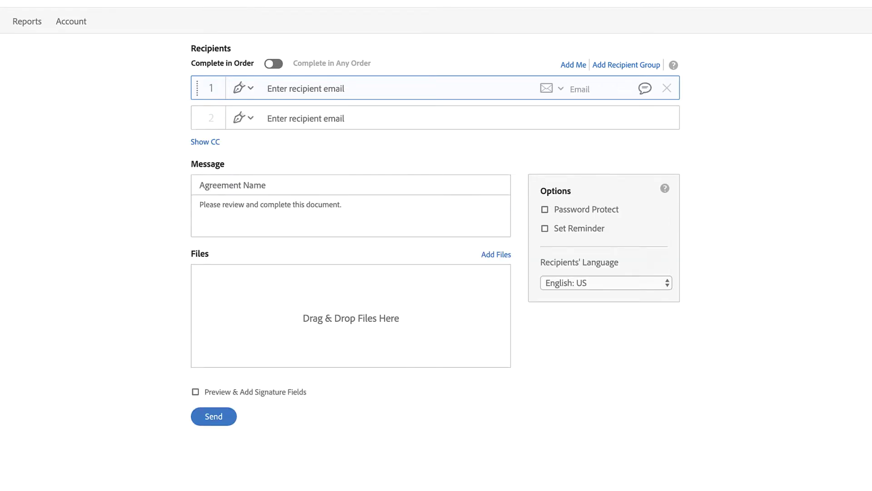
{"action": "type", "text": "melody.ch"}
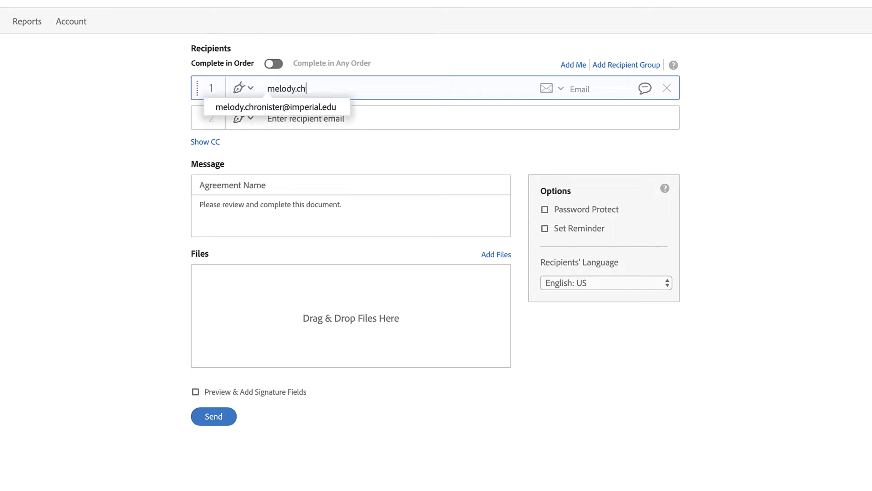
{"action": "left_click", "coordinate": [260, 107]}
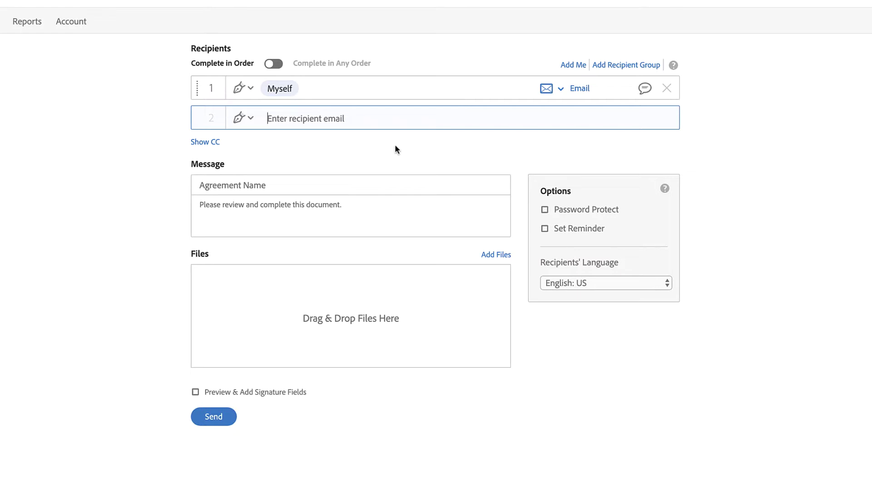
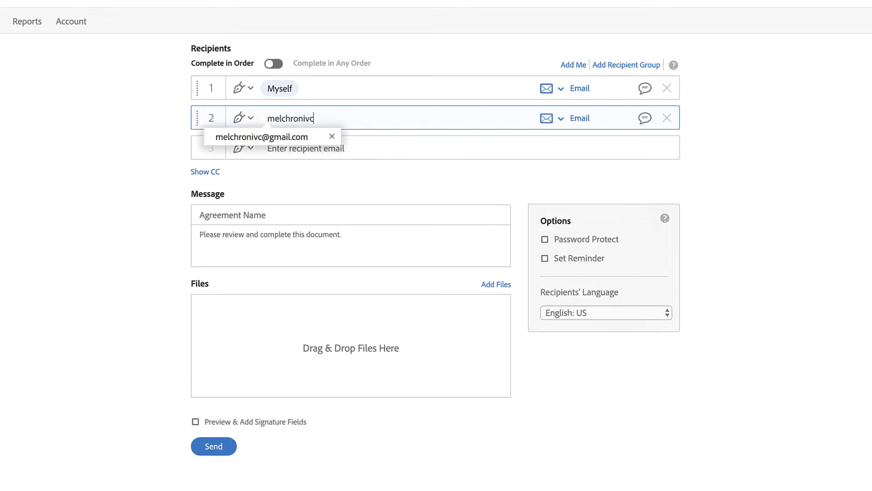
{"action": "left_click", "coordinate": [276, 137]}
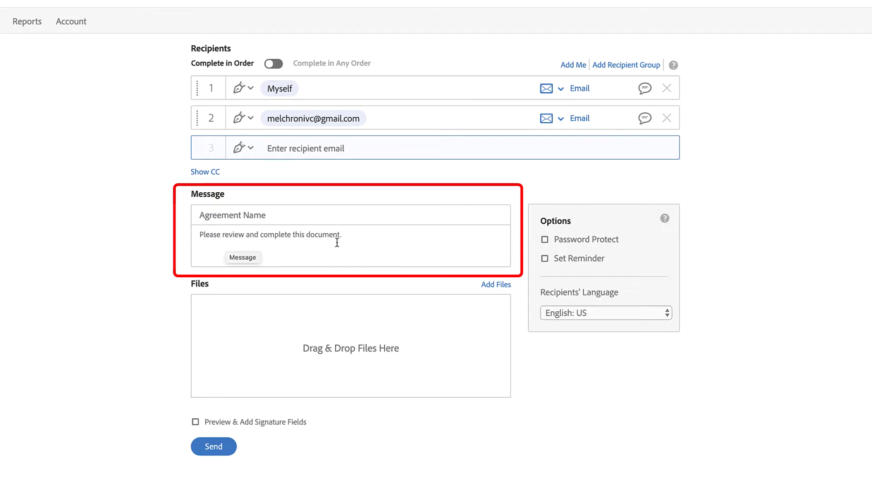
{"action": "left_click", "coordinate": [358, 239]}
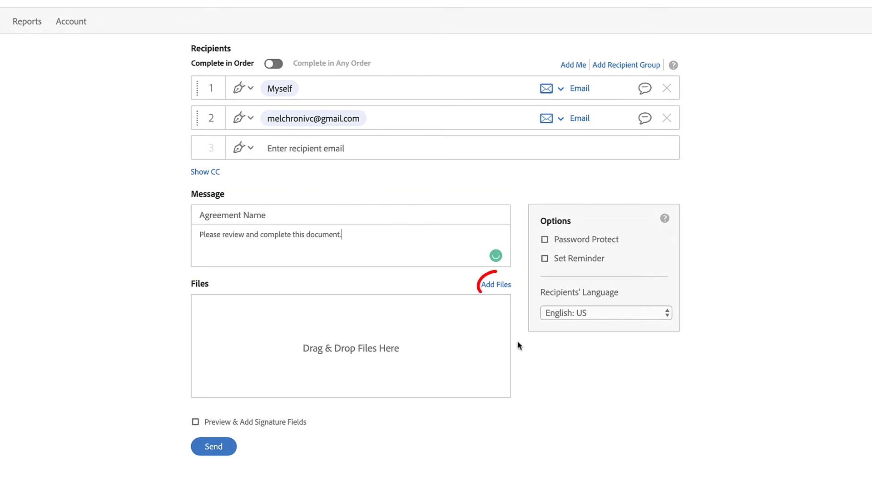
- Attach the 'Repeat Petition Counselor Review and Recommendations' template from Templates
{"action": "left_click", "coordinate": [503, 285]}
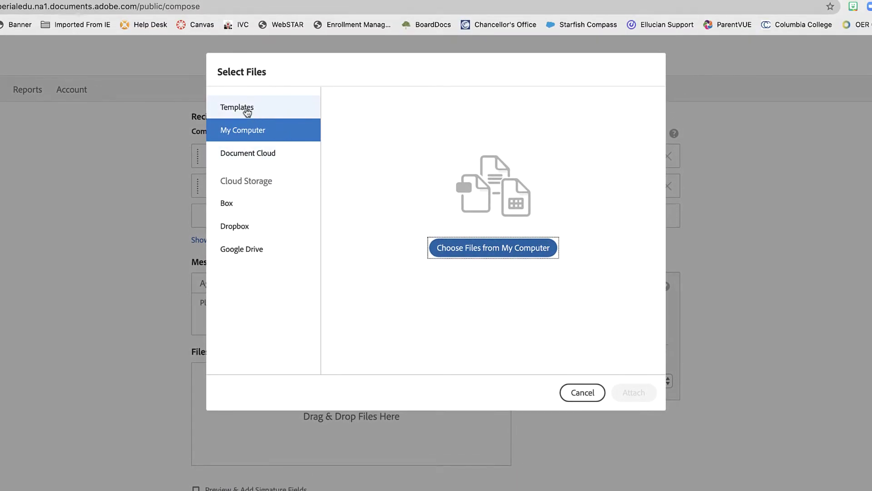
{"action": "left_click", "coordinate": [221, 109]}
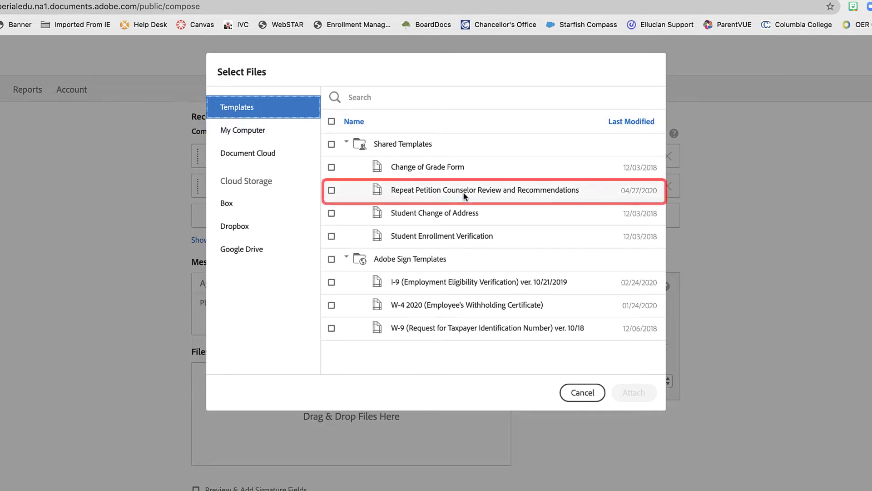
{"action": "left_click", "coordinate": [331, 190]}
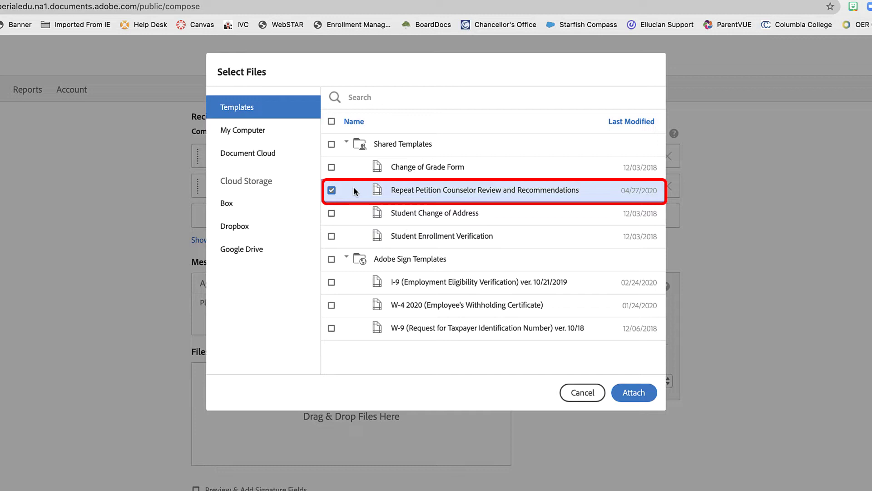
{"action": "left_click", "coordinate": [641, 391]}
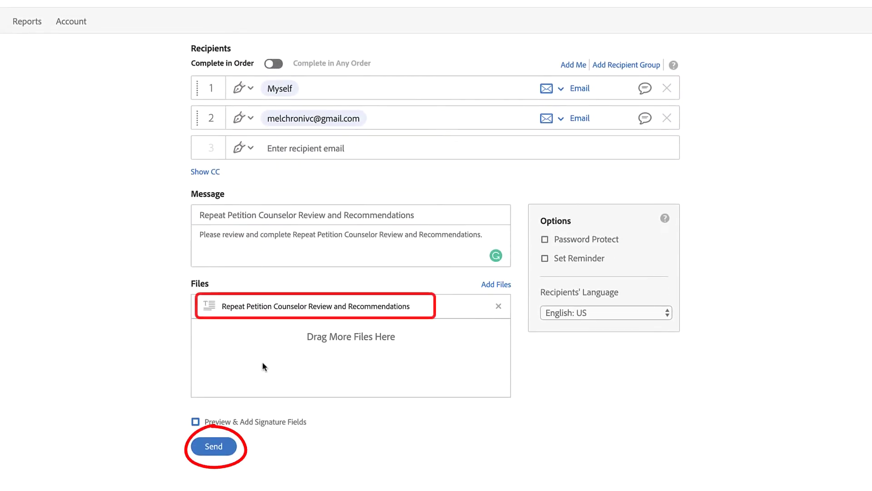
- Send the agreement and enter the student's name, student ID, course ENGL 110, term Spring 20
{"action": "left_click", "coordinate": [217, 446]}
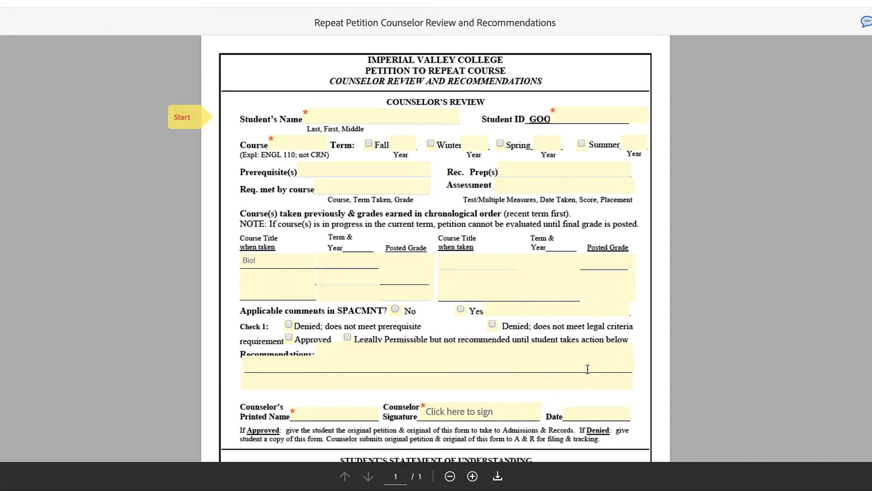
{"action": "left_click", "coordinate": [349, 114]}
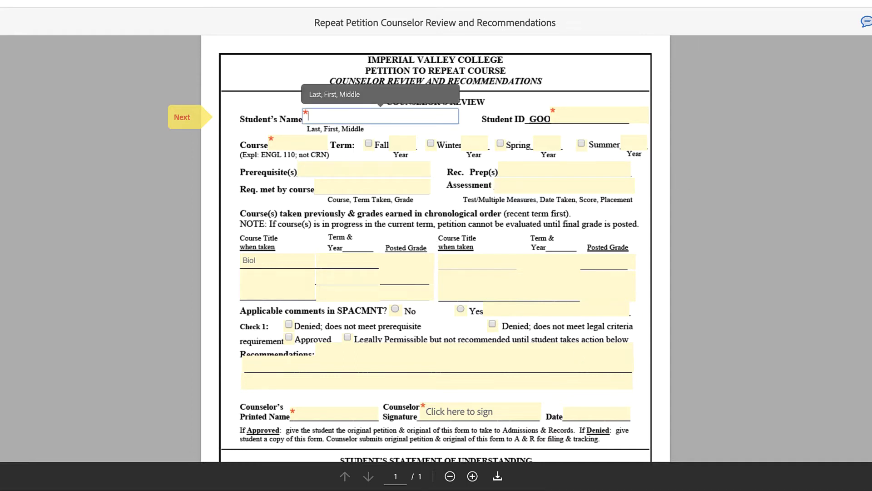
{"action": "key", "text": "Tab"}
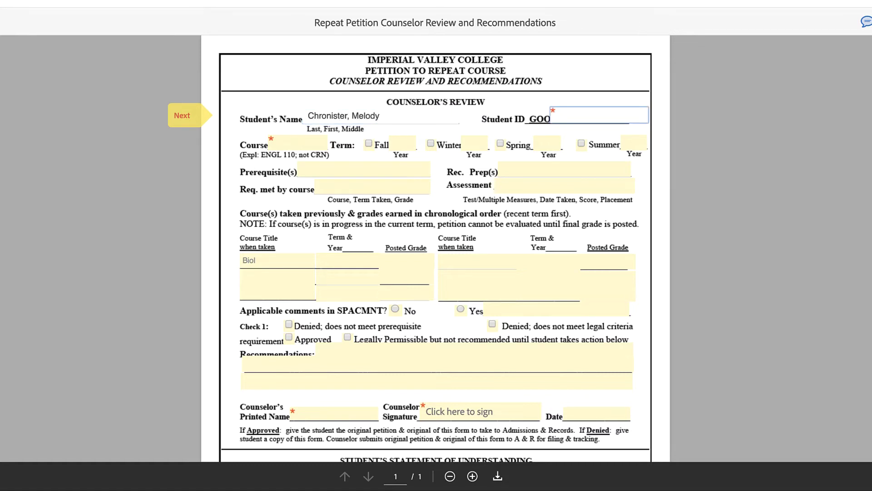
{"action": "type", "text": "77777"}
{"action": "left_click", "coordinate": [292, 145]}
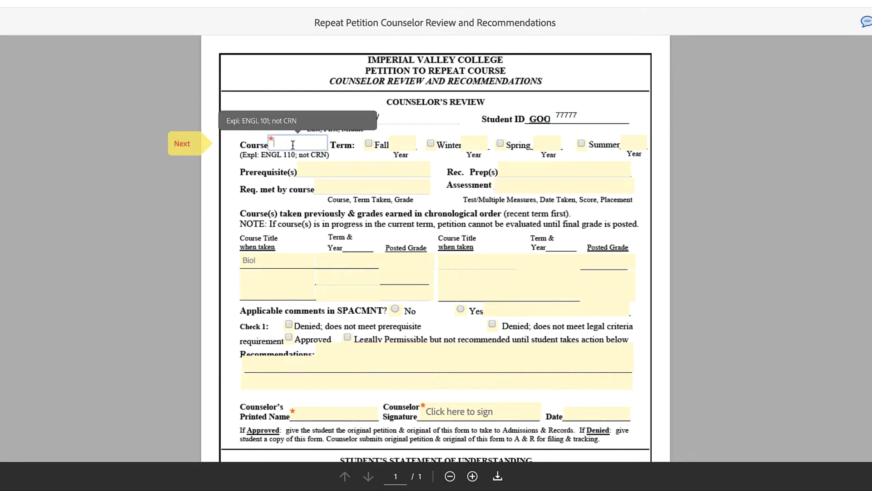
{"action": "type", "text": "ENGL 110"}
{"action": "key", "text": "Tab"}
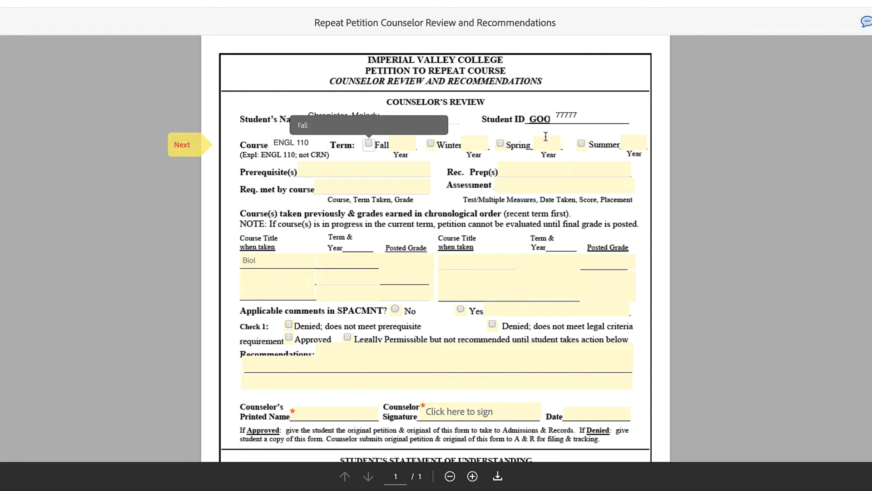
{"action": "left_click", "coordinate": [500, 143]}
{"action": "left_click", "coordinate": [542, 141]}
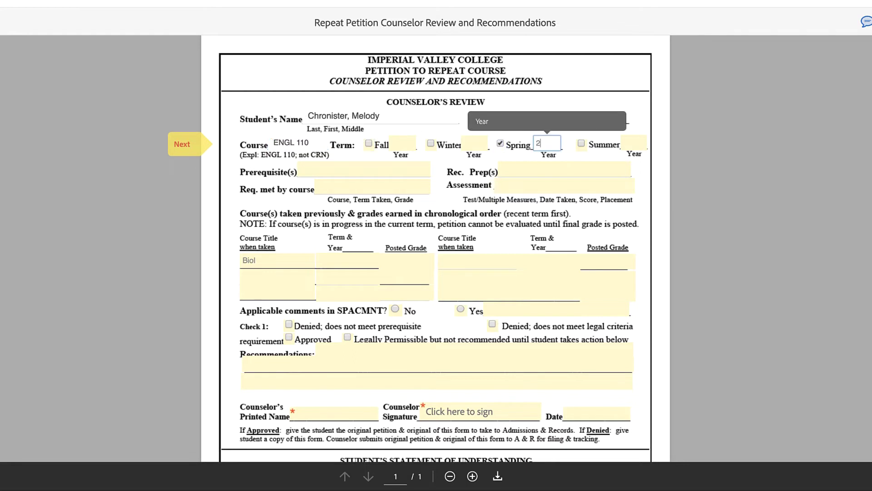
{"action": "type", "text": "20"}
- Enter prerequisite ENGL009, requirement met by ENGL 010, and assessment MM
{"action": "left_click", "coordinate": [336, 172]}
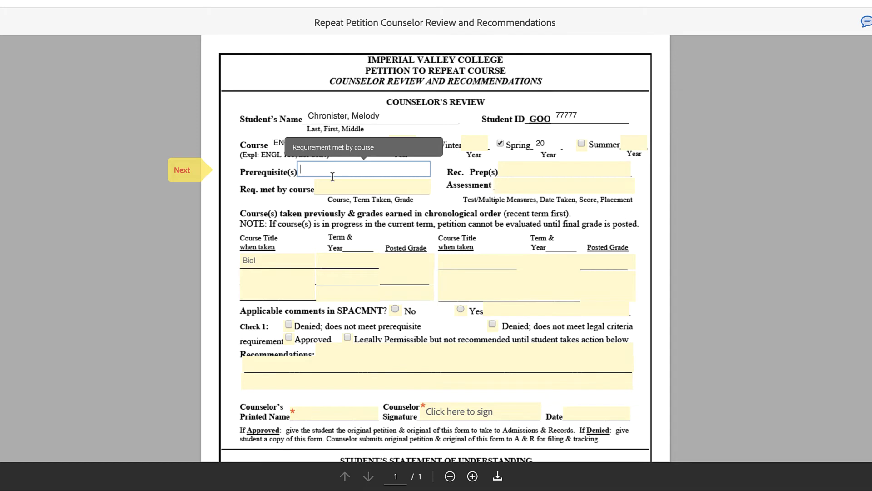
{"action": "type", "text": "ENGL009"}
{"action": "left_click", "coordinate": [563, 177]}
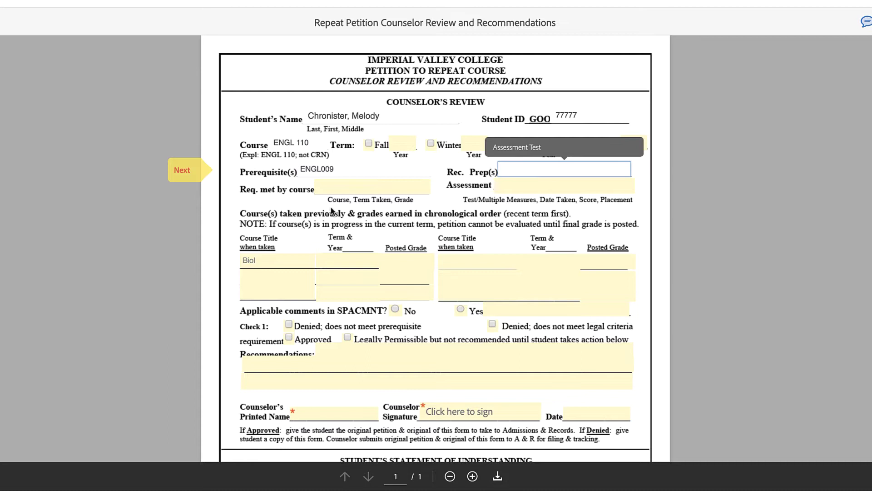
{"action": "left_click", "coordinate": [328, 189]}
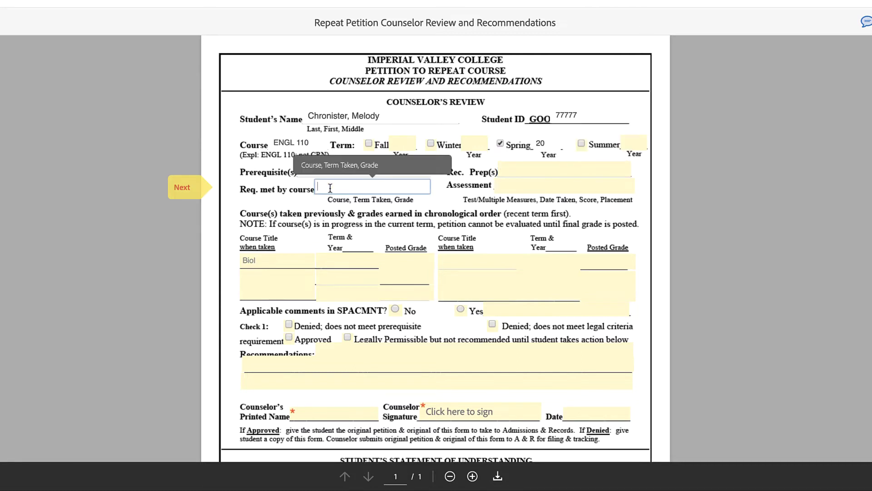
{"action": "type", "text": "ENGL 010"}
{"action": "left_click", "coordinate": [521, 184]}
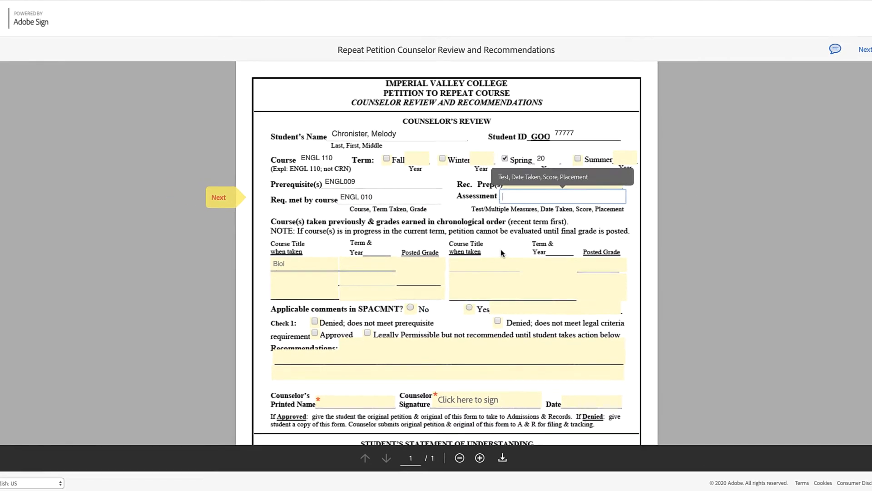
{"action": "type", "text": "MM"}
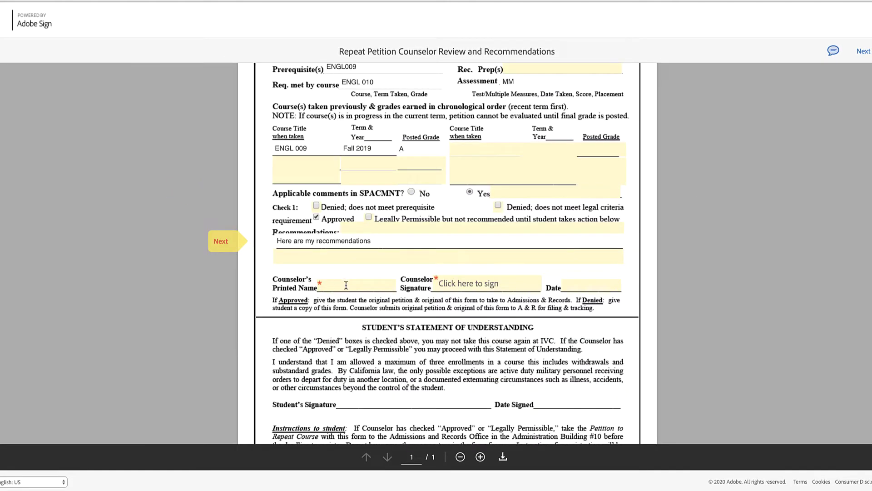
- Type the counselor's printed name and add the counselor signature
{"action": "left_click", "coordinate": [345, 285]}
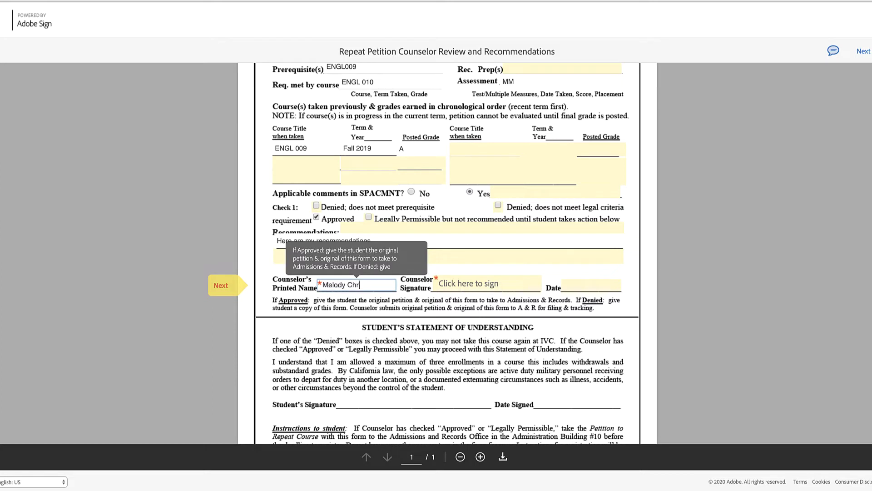
{"action": "left_click", "coordinate": [464, 291]}
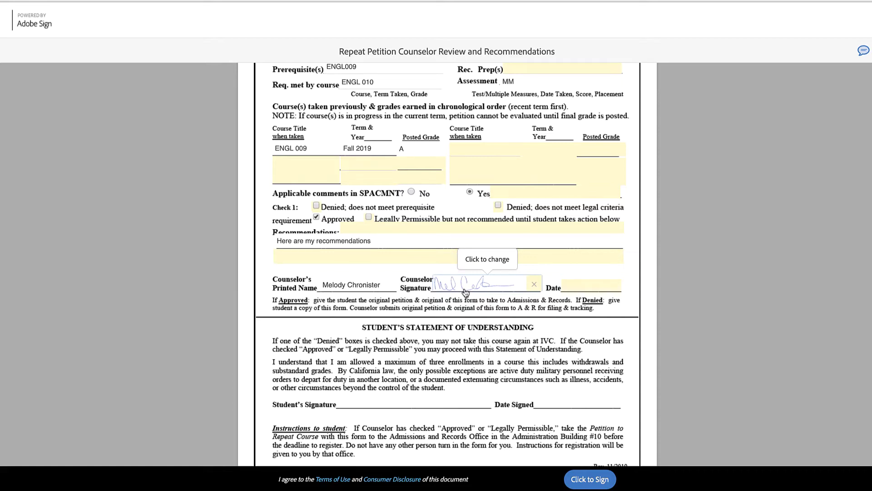
- Enter 5/11/2020 as the counselor's signing date beside the signature
{"action": "left_click", "coordinate": [583, 285]}
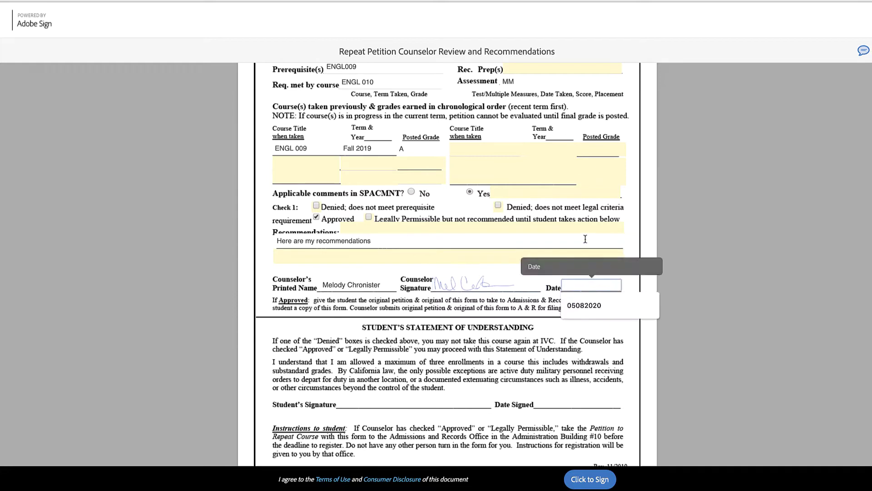
{"action": "type", "text": "5="}
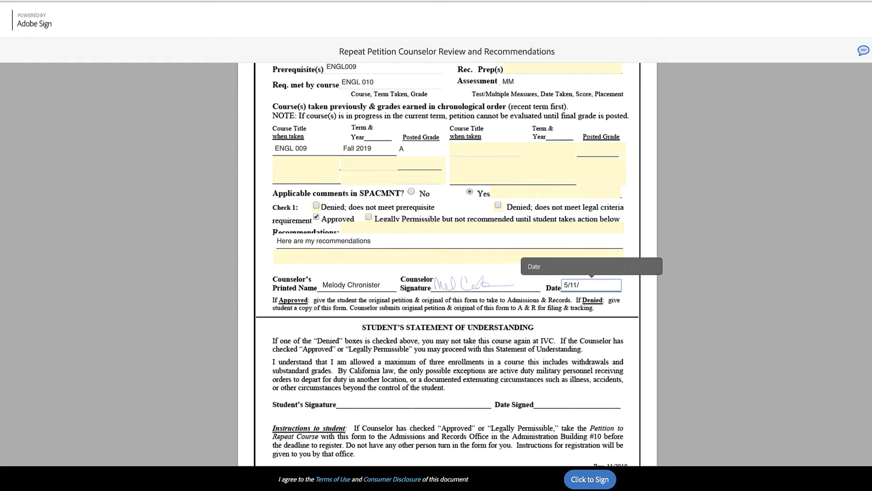
{"action": "left_click", "coordinate": [585, 239]}
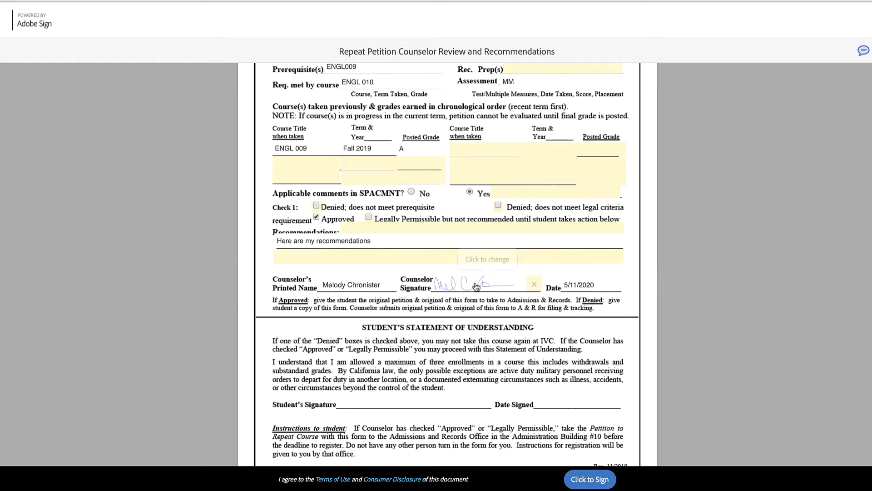
{"action": "scroll", "coordinate": [554, 241], "scroll_direction": "up", "scroll_amount": 3}
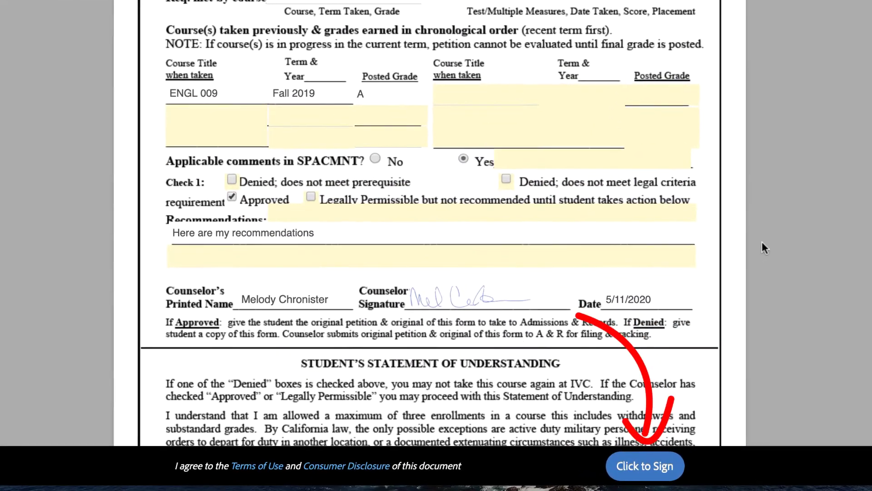
{"action": "scroll", "coordinate": [667, 334], "scroll_direction": "down", "scroll_amount": 3}
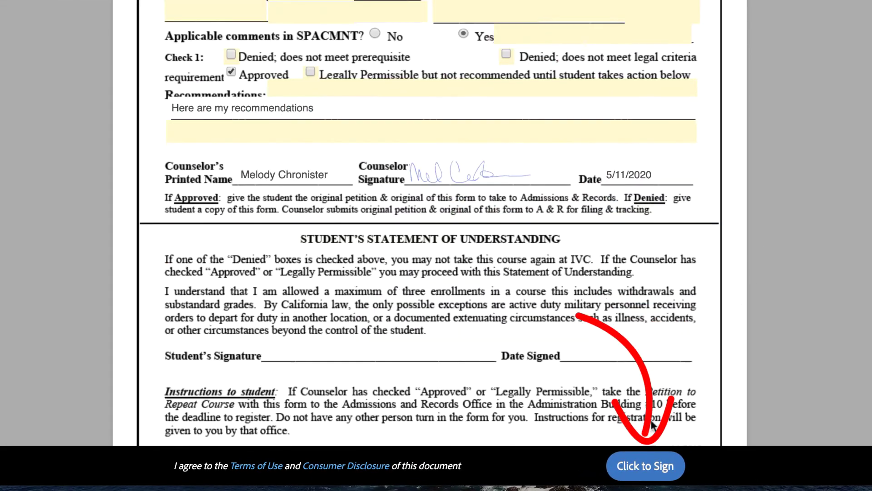
- Submit the counselor-signed petition and switch to the student's Gmail inbox
{"action": "left_click", "coordinate": [647, 467]}
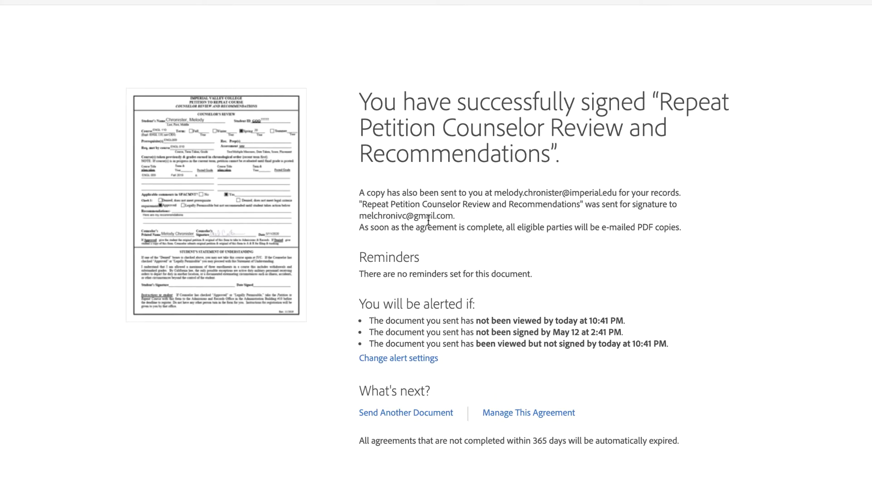
{"action": "left_click", "coordinate": [437, 14]}
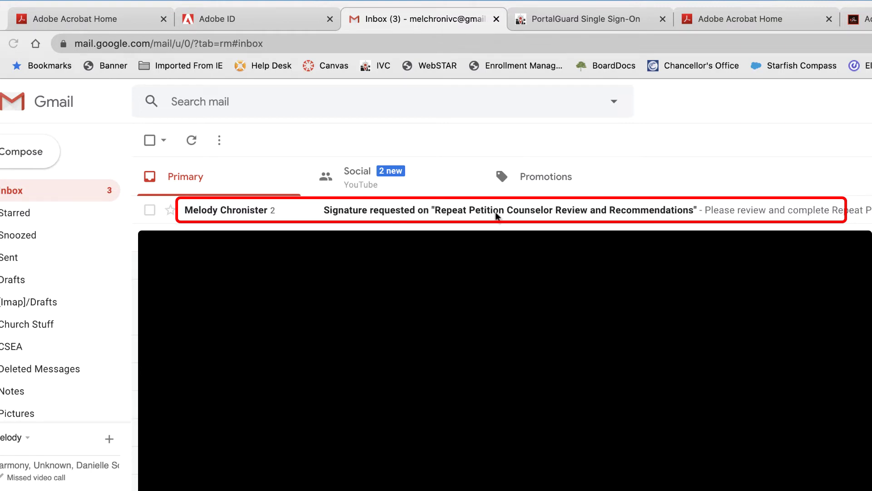
- Open the petition from the signature request email and scroll to the Student's Signature line
{"action": "left_click", "coordinate": [466, 214]}
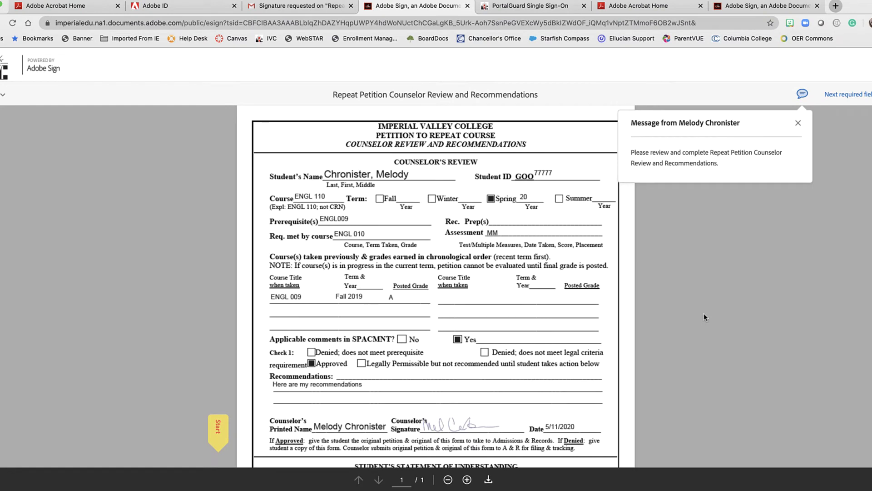
{"action": "left_click", "coordinate": [704, 313]}
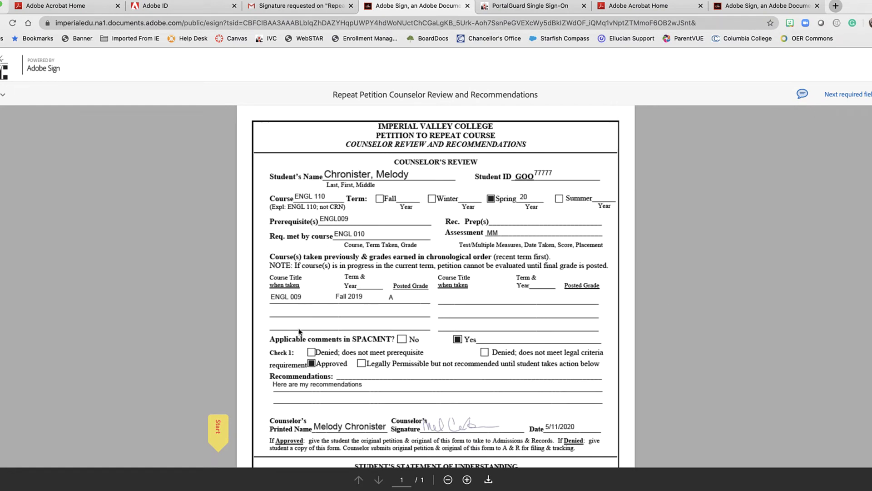
{"action": "scroll", "coordinate": [299, 331], "scroll_direction": "down", "scroll_amount": 3}
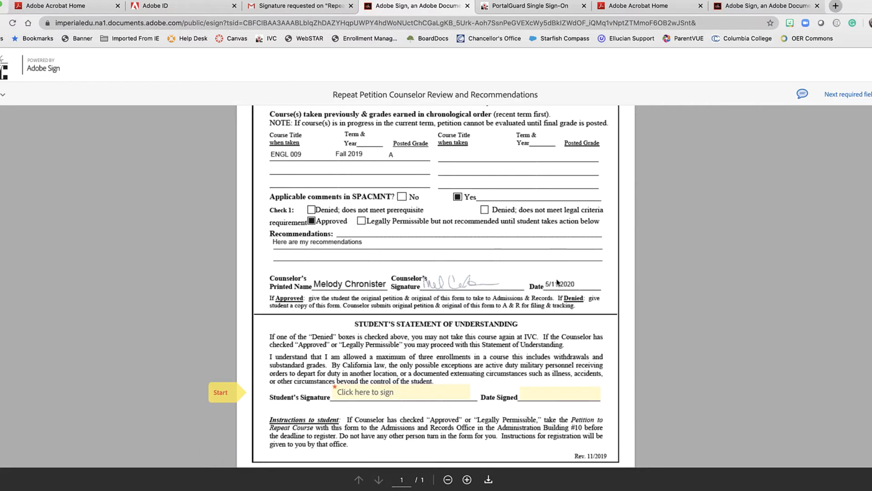
{"action": "scroll", "coordinate": [395, 300], "scroll_direction": "down", "scroll_amount": 1}
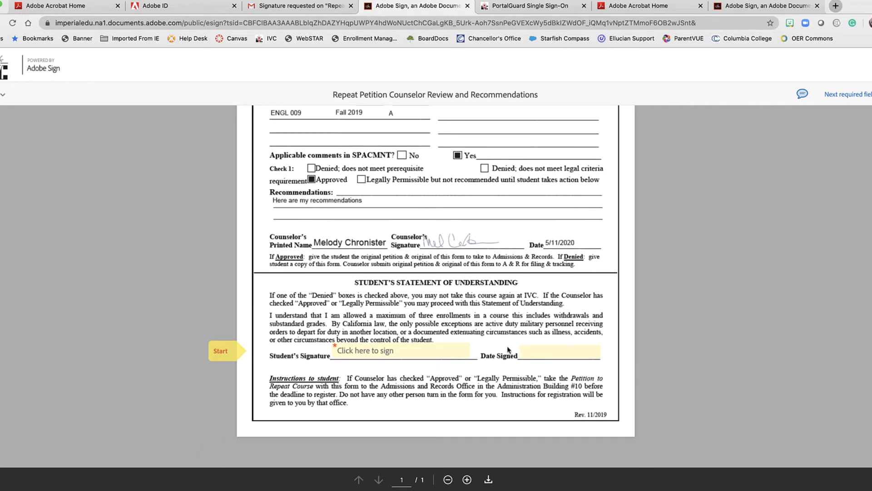
{"action": "scroll", "coordinate": [501, 252], "scroll_direction": "up", "scroll_amount": 4}
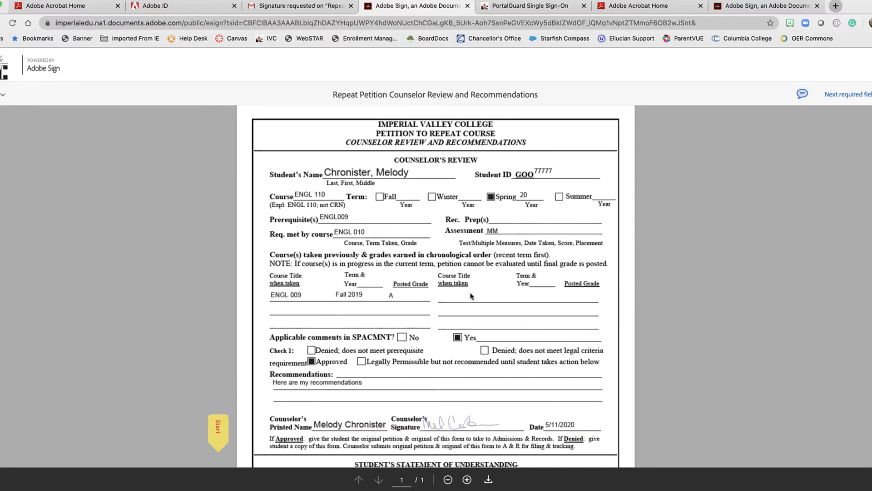
{"action": "scroll", "coordinate": [467, 300], "scroll_direction": "down", "scroll_amount": 4}
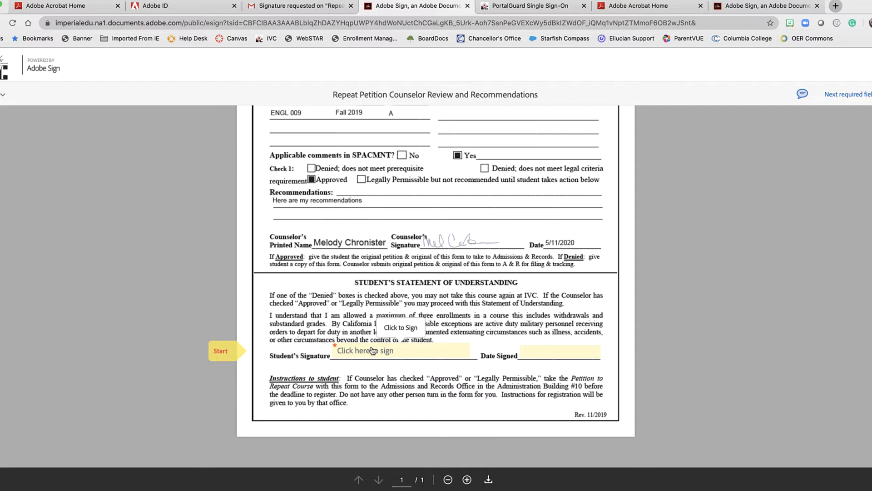
- Type the student's name as a signature in the signature dialog, then clear it
{"action": "left_click", "coordinate": [373, 350]}
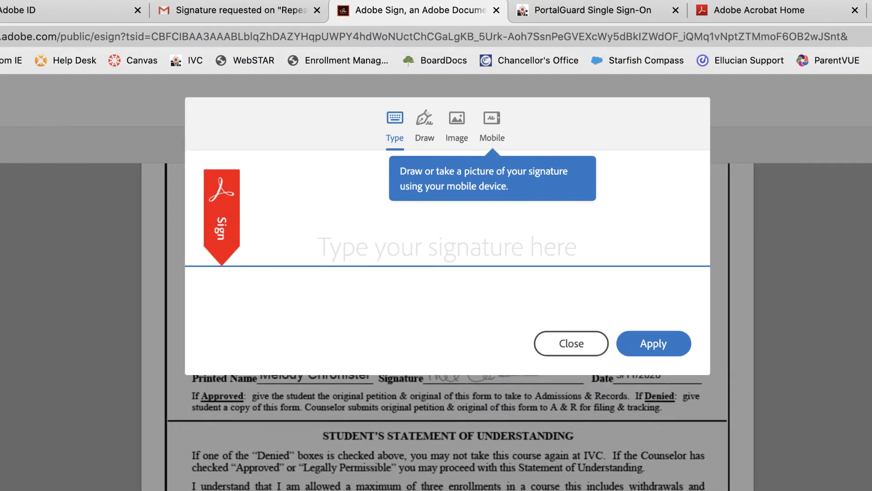
{"action": "left_click", "coordinate": [298, 229]}
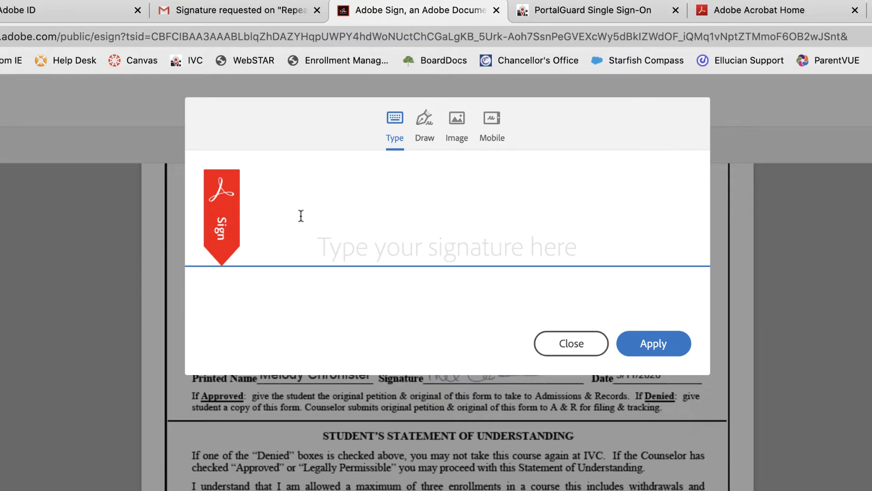
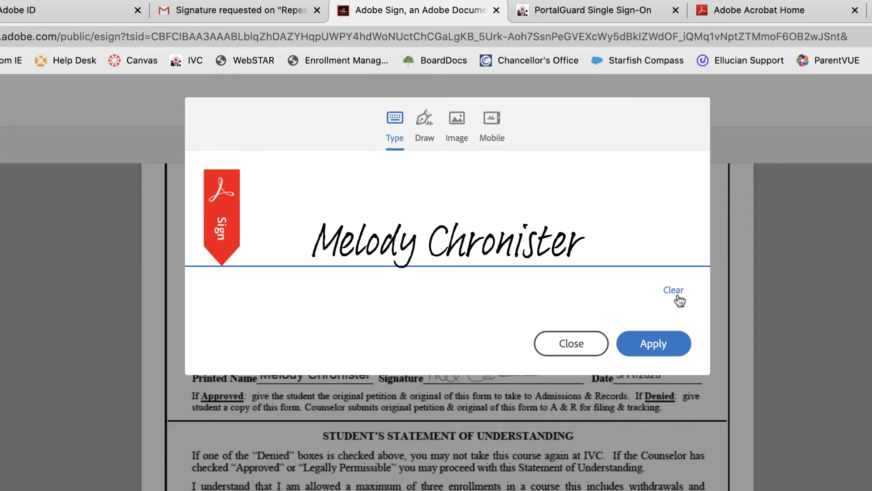
{"action": "left_click", "coordinate": [677, 296]}
- Draw a freehand signature, clear it, and switch to the Mobile signing option
{"action": "left_click", "coordinate": [424, 131]}
{"action": "mouse_move", "coordinate": [300, 248]}
{"action": "left_mouse_down"}
{"action": "mouse_move", "coordinate": [332, 201]}
{"action": "mouse_move", "coordinate": [355, 245]}
{"action": "mouse_move", "coordinate": [378, 258]}
{"action": "mouse_move", "coordinate": [512, 264]}
{"action": "left_mouse_up"}
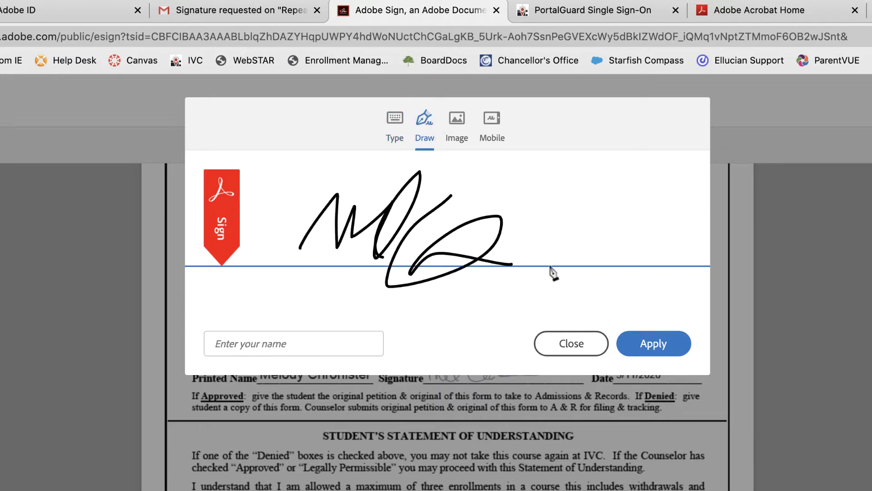
{"action": "left_click", "coordinate": [671, 288]}
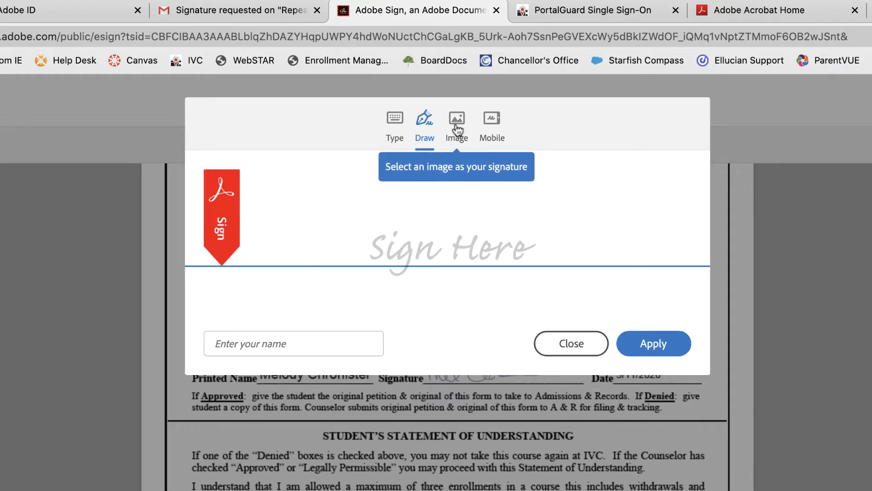
{"action": "left_click", "coordinate": [502, 128]}
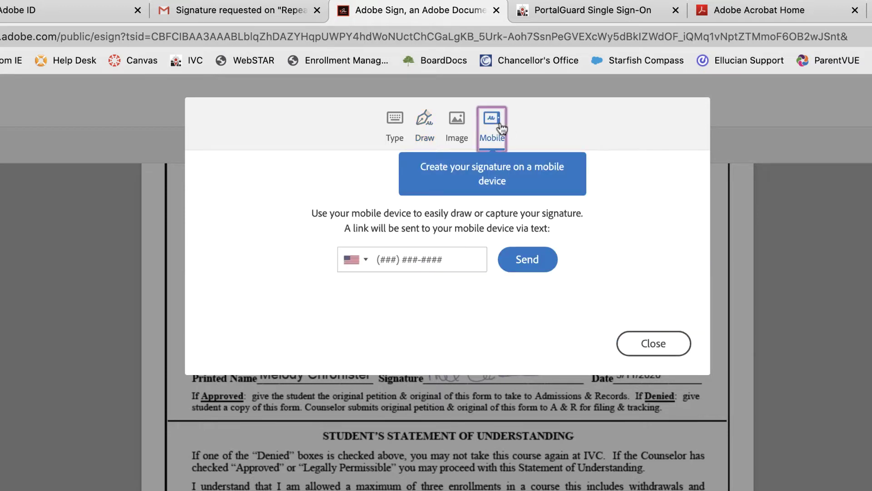
- Send the signing link to the student's mobile phone number
{"action": "left_click", "coordinate": [385, 256]}
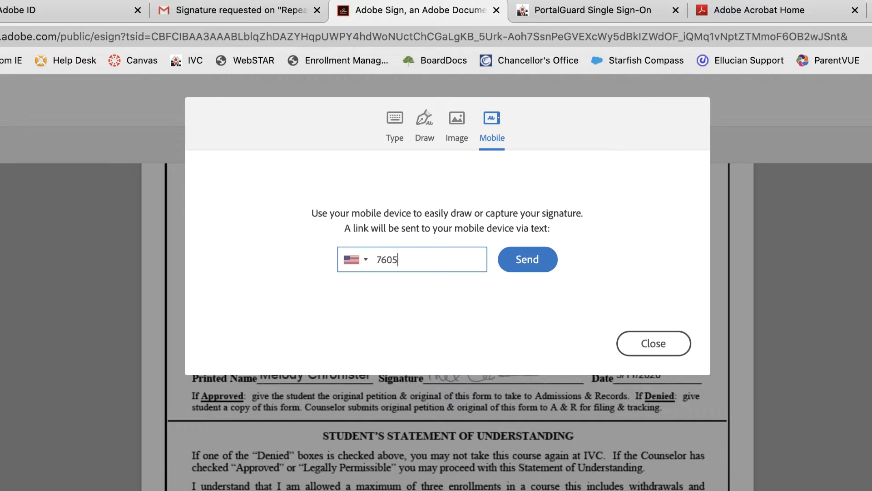
{"action": "left_click", "coordinate": [525, 265]}
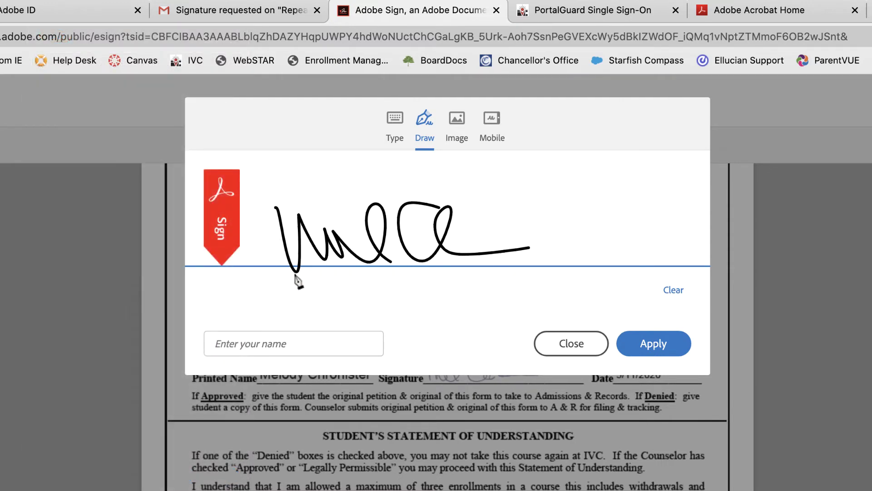
- Enter the student's full name to apply the signature, then date it 5/11/2020
{"action": "left_click", "coordinate": [278, 346]}
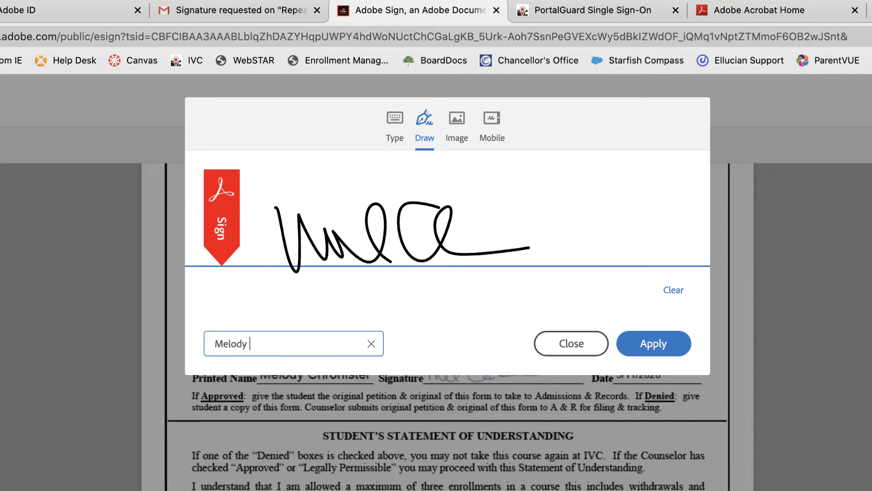
{"action": "left_click", "coordinate": [658, 345]}
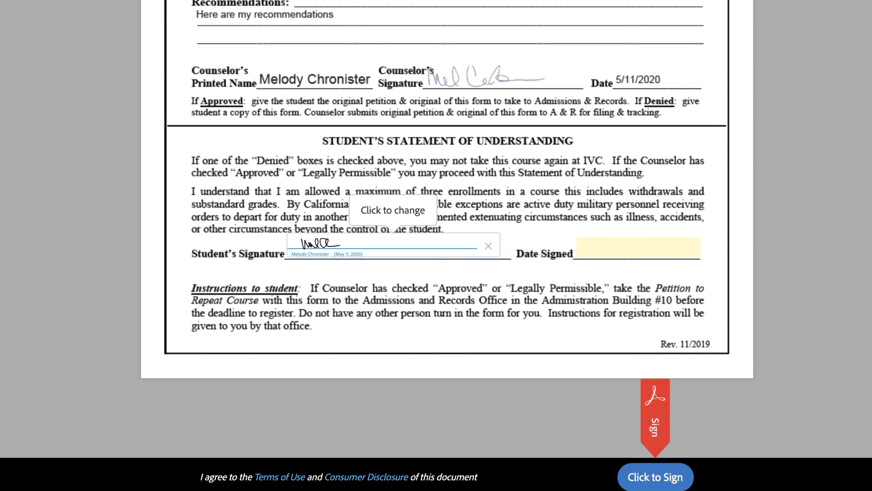
{"action": "left_click", "coordinate": [640, 245]}
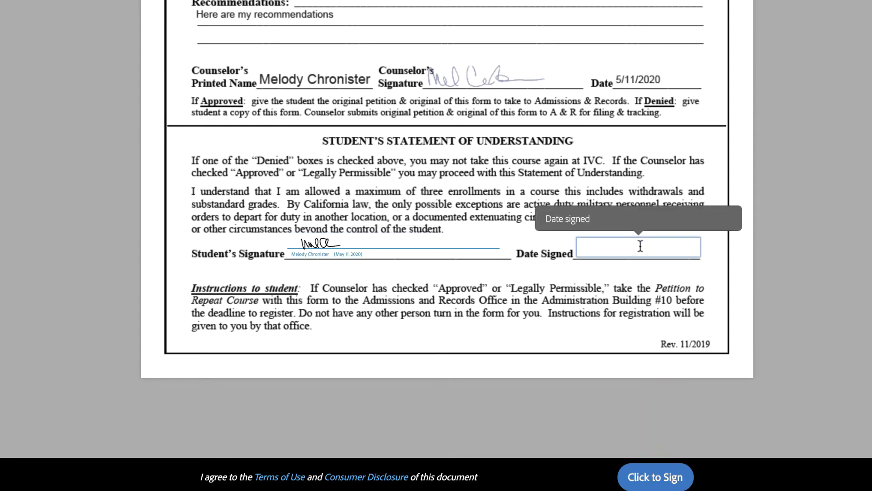
{"action": "type", "text": "5/11/2020"}
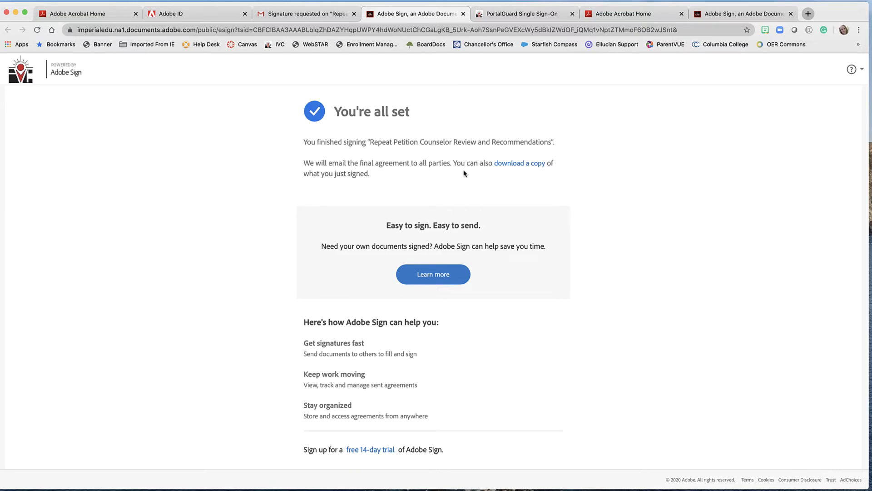
- Download a copy of the signed petition and scroll through the PDF to check both signatures
{"action": "left_click", "coordinate": [537, 168]}
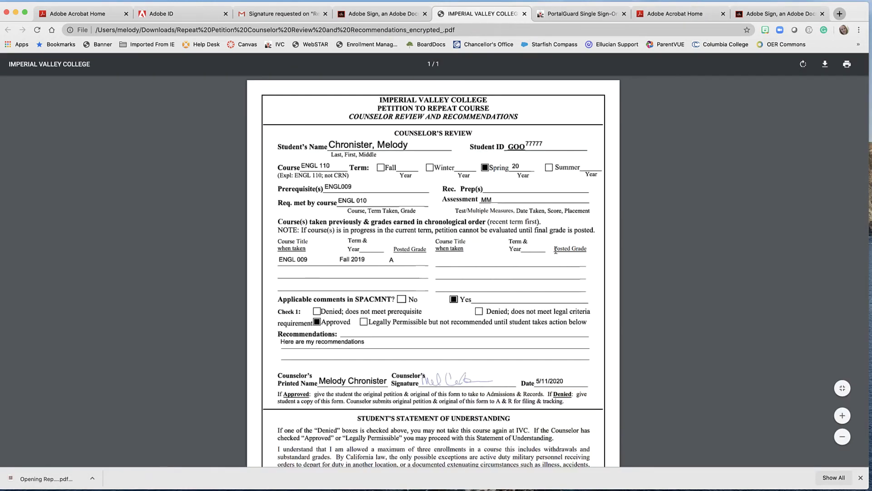
{"action": "scroll", "coordinate": [555, 248], "scroll_direction": "down", "scroll_amount": 5}
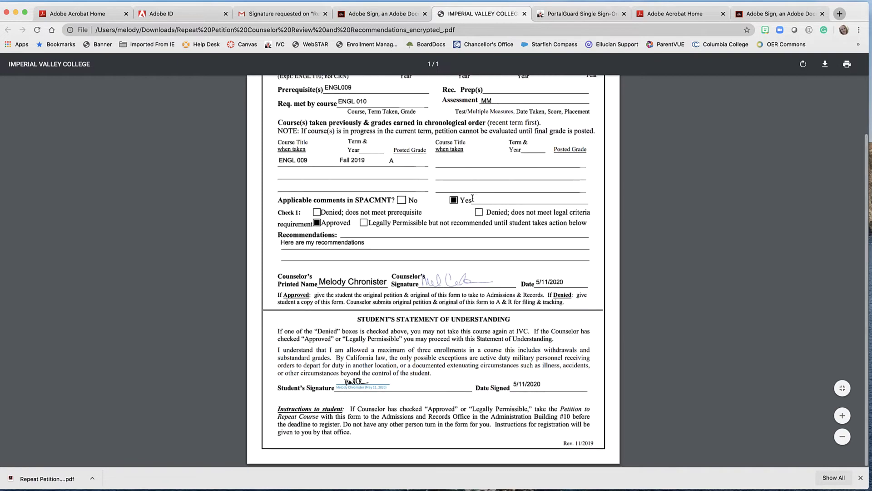
{"action": "scroll", "coordinate": [427, 293], "scroll_direction": "up", "scroll_amount": 5}
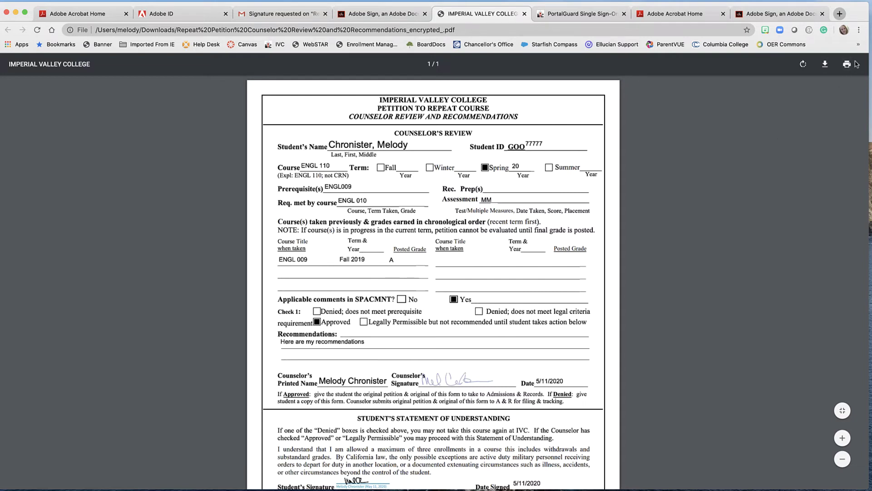
- Close the downloaded PDF, then open the petition PDF attached to Outlook's 'Signed and Filed' email
{"action": "left_click", "coordinate": [524, 14]}
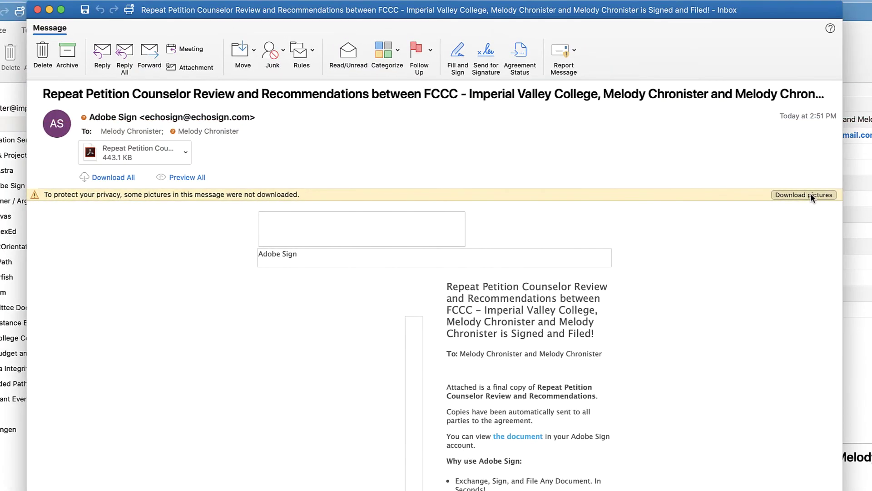
{"action": "left_click", "coordinate": [811, 195]}
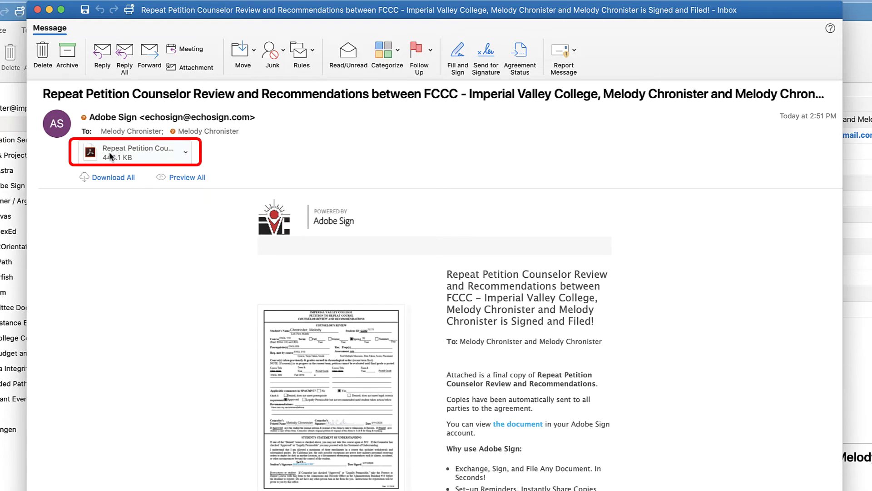
{"action": "left_click", "coordinate": [185, 152]}
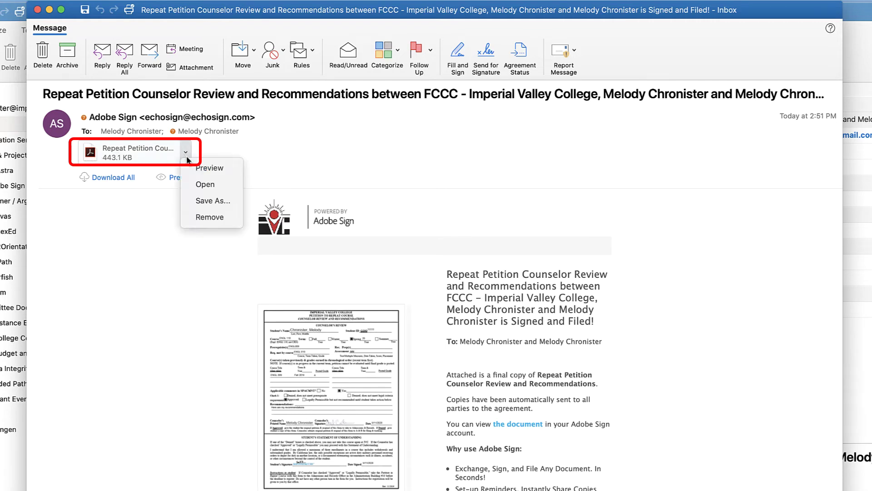
{"action": "left_click", "coordinate": [195, 185]}
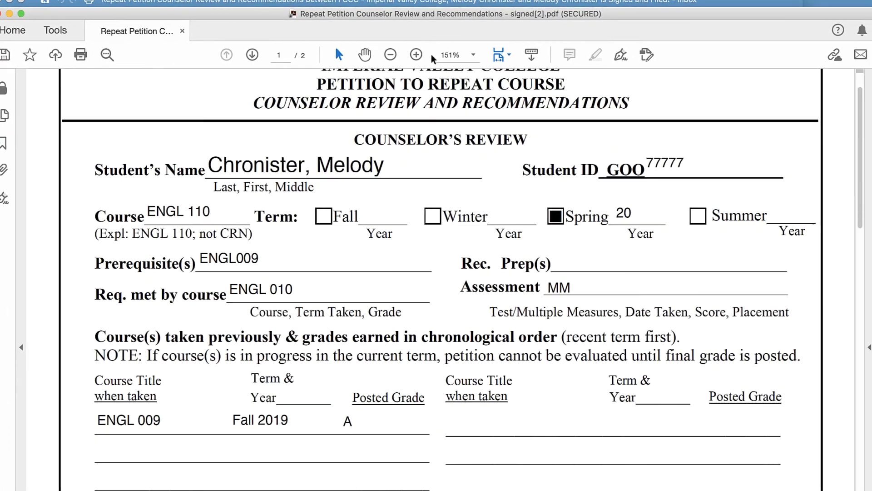
- Scroll through the signed petition down to page 2's Final Audit Report history entries
{"action": "scroll", "coordinate": [653, 350], "scroll_direction": "down", "scroll_amount": 10}
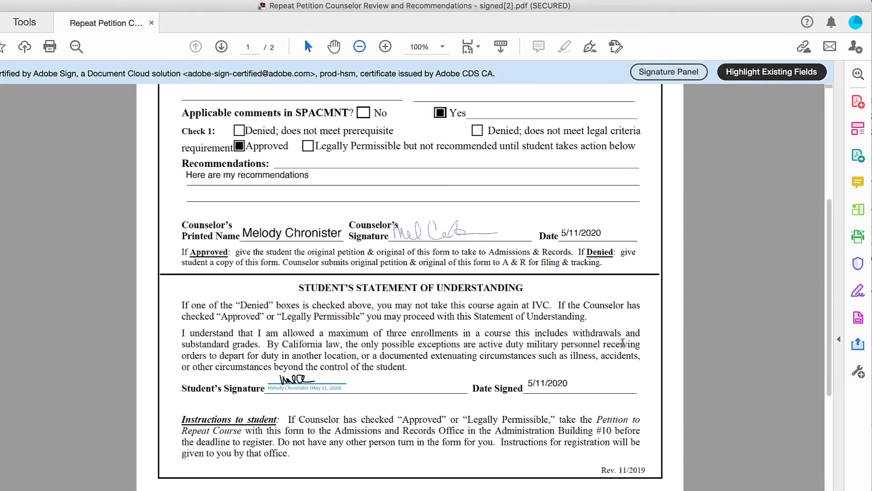
{"action": "scroll", "coordinate": [623, 342], "scroll_direction": "down", "scroll_amount": 3}
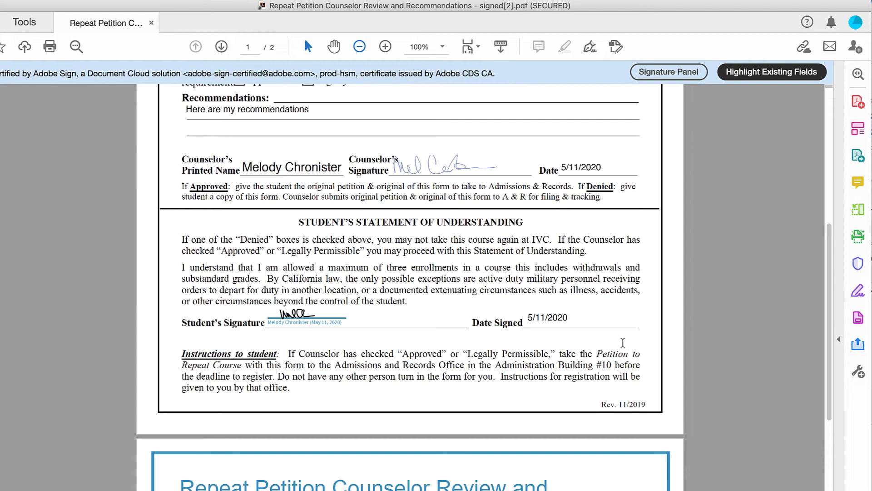
{"action": "scroll", "coordinate": [622, 343], "scroll_direction": "down", "scroll_amount": 10}
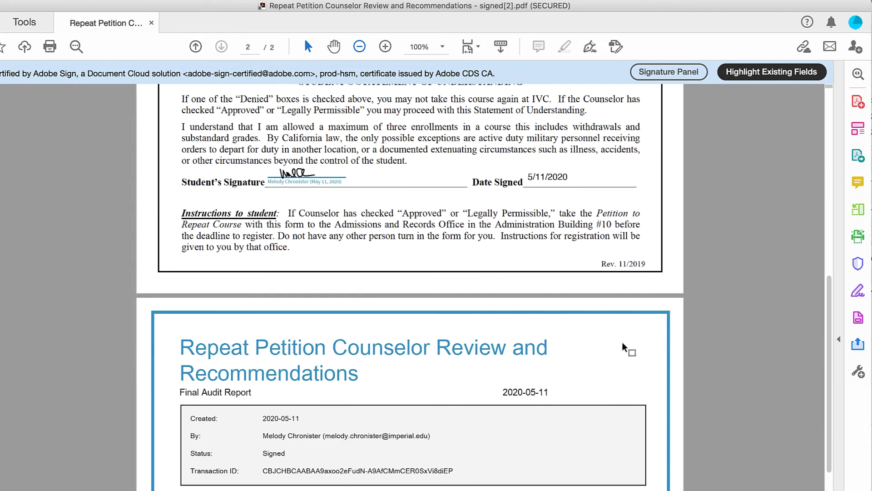
{"action": "scroll", "coordinate": [629, 349], "scroll_direction": "down", "scroll_amount": 6}
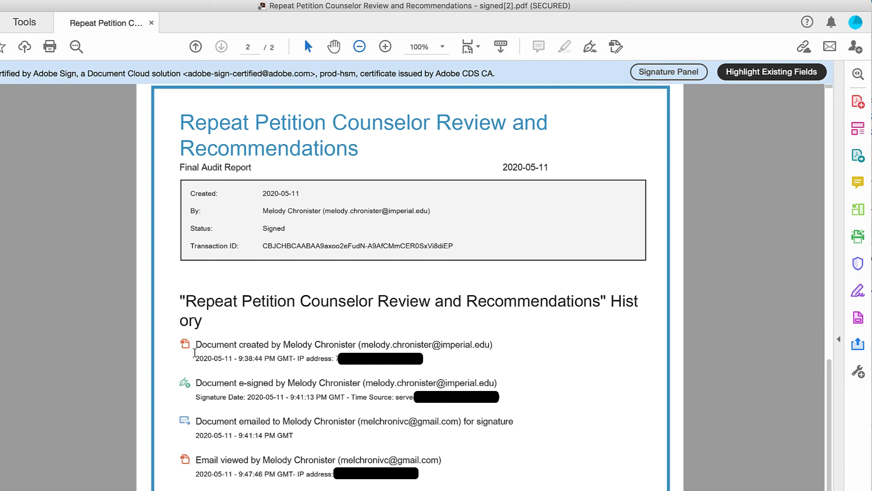
{"action": "scroll", "coordinate": [304, 331], "scroll_direction": "down", "scroll_amount": 3}
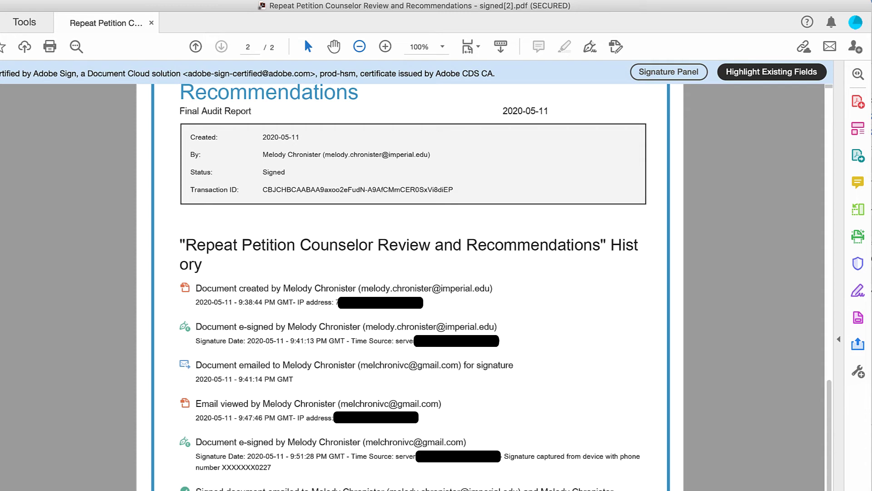
{"action": "scroll", "coordinate": [408, 273], "scroll_direction": "down", "scroll_amount": 3}
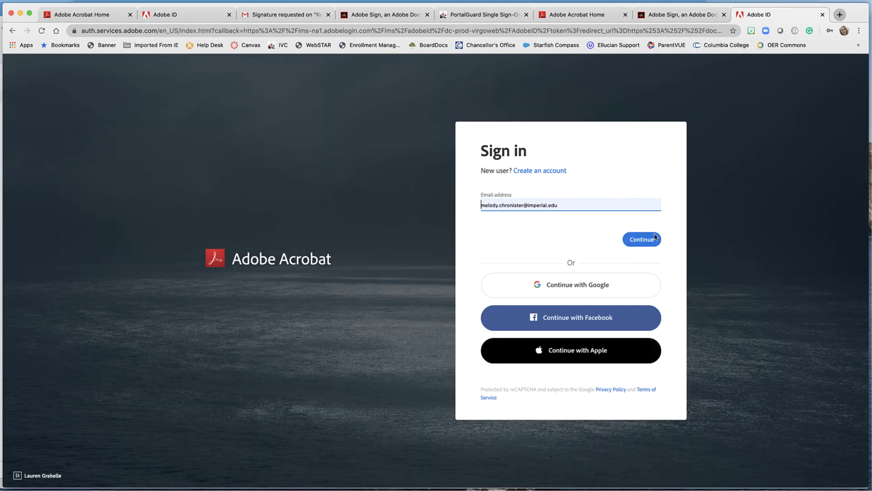
- Sign in with the Company or School Account, go to Adobe Sign, and open Manage
{"action": "left_click", "coordinate": [655, 237]}
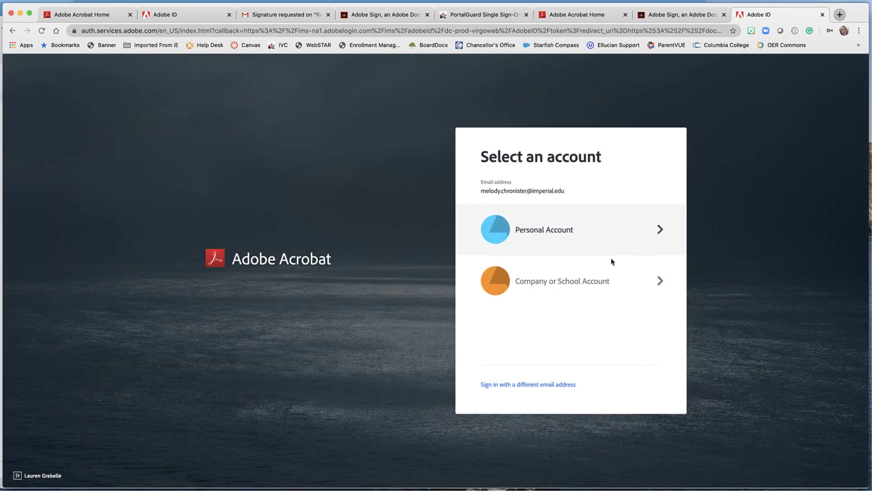
{"action": "left_click", "coordinate": [593, 294]}
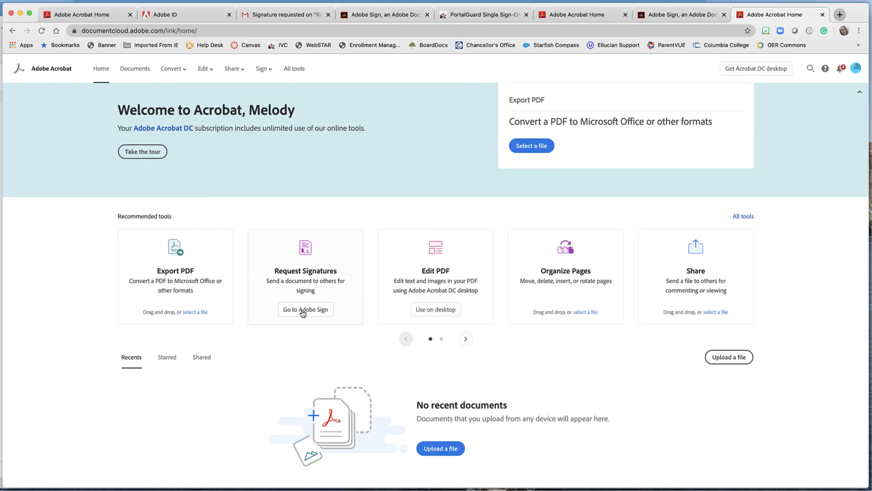
{"action": "left_click", "coordinate": [302, 312]}
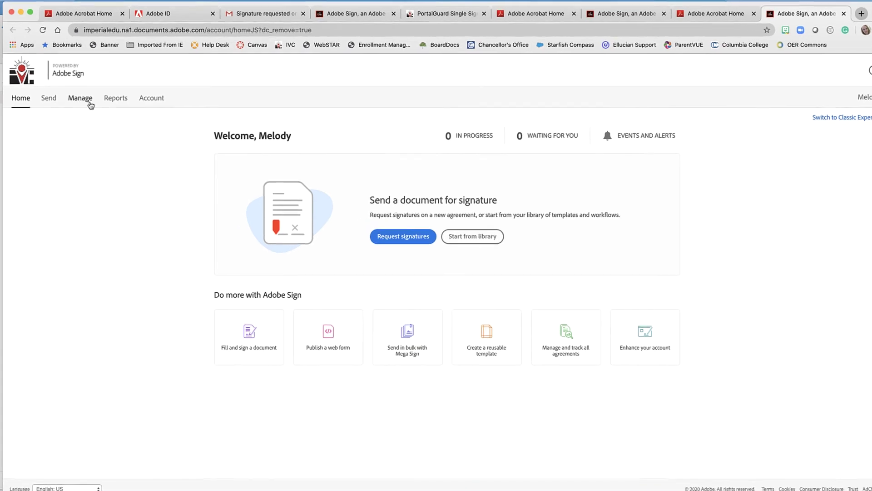
{"action": "left_click", "coordinate": [88, 100]}
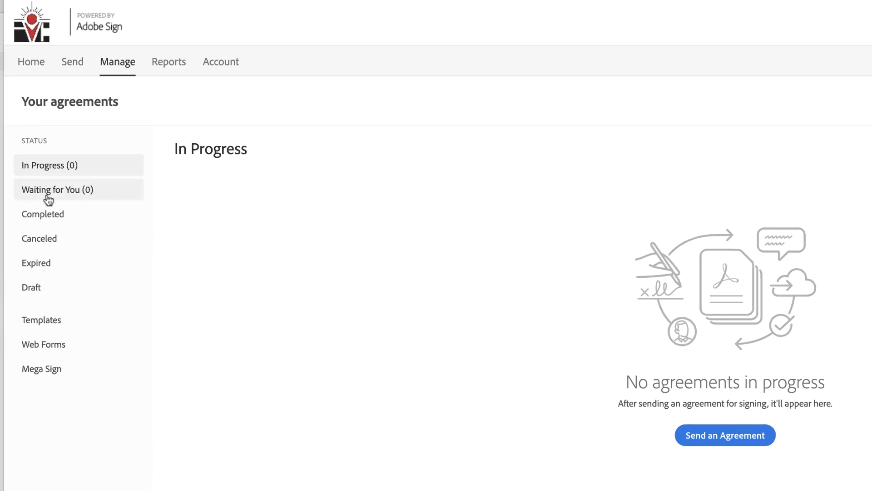
- Filter agreements to Completed and check the Repeat Petition row shows 2 of 2 completed
{"action": "left_click", "coordinate": [87, 216]}
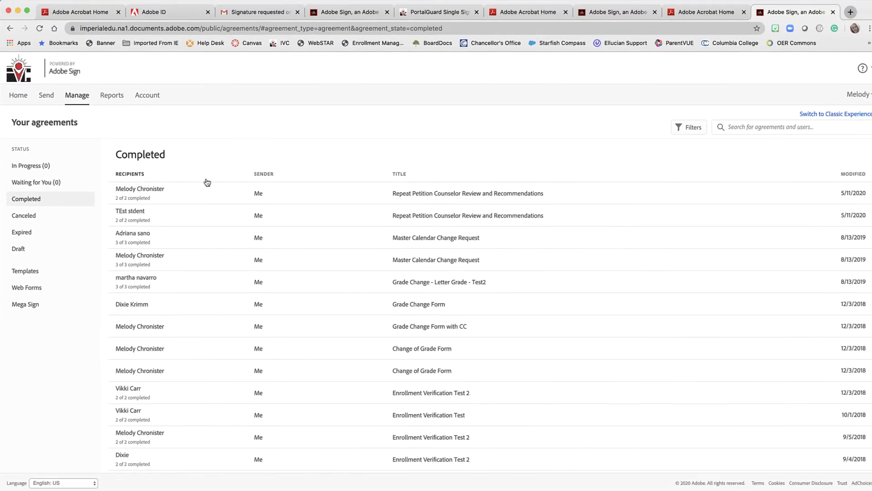
{"action": "mouse_move", "coordinate": [202, 194]}
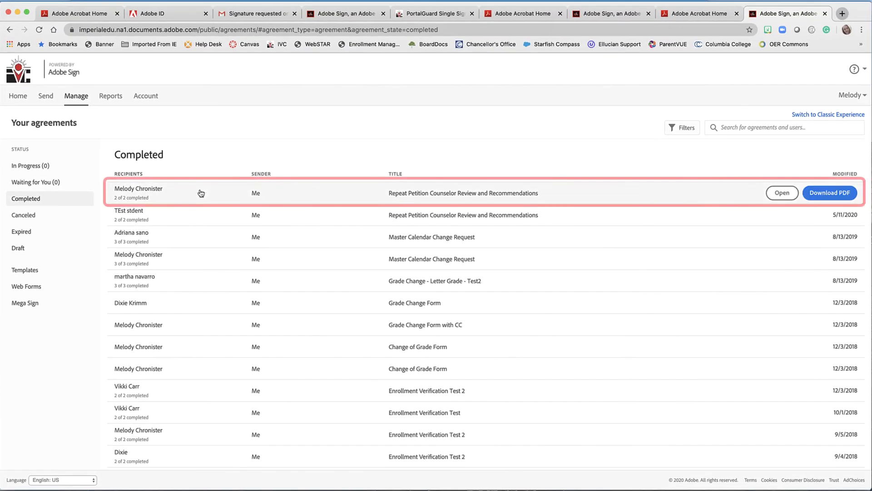